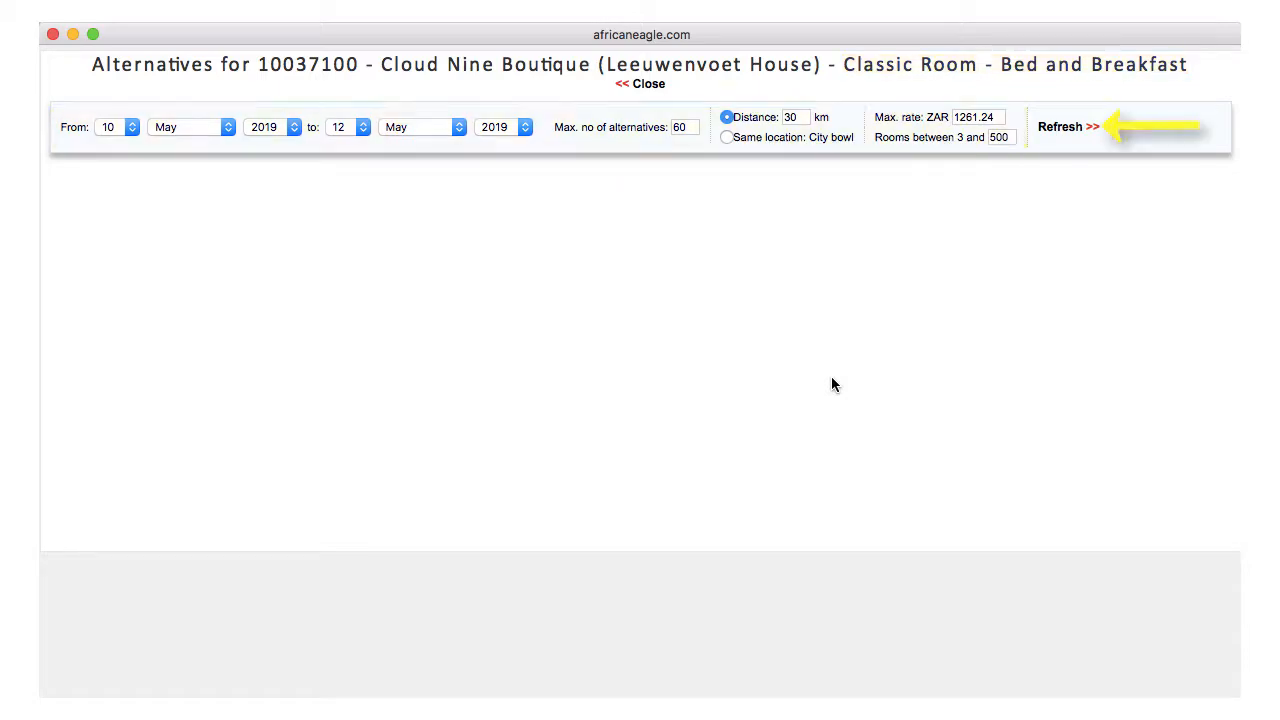
# List the alternatives for the Cloud Nine Boutique Classic Room, then refresh the search with the start day set to 12 May 2019.
pyautogui.click(1067, 126)
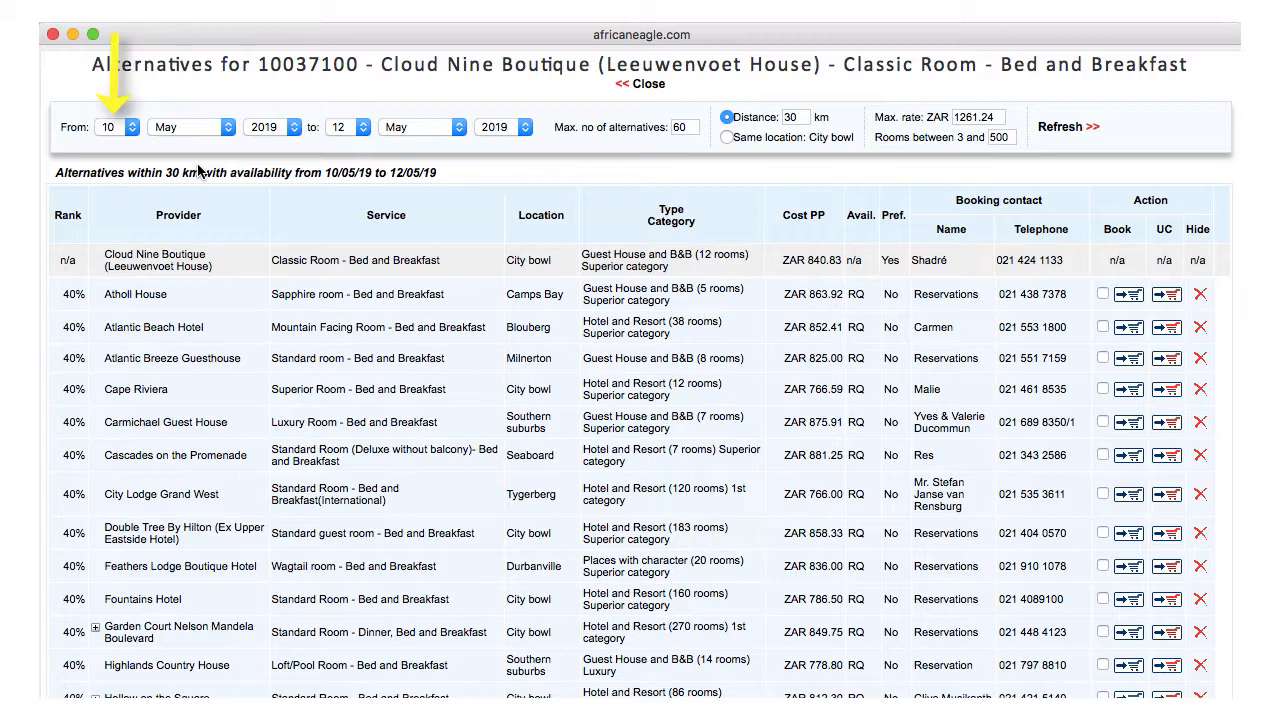
pyautogui.click(118, 127)
pyautogui.click(118, 163)
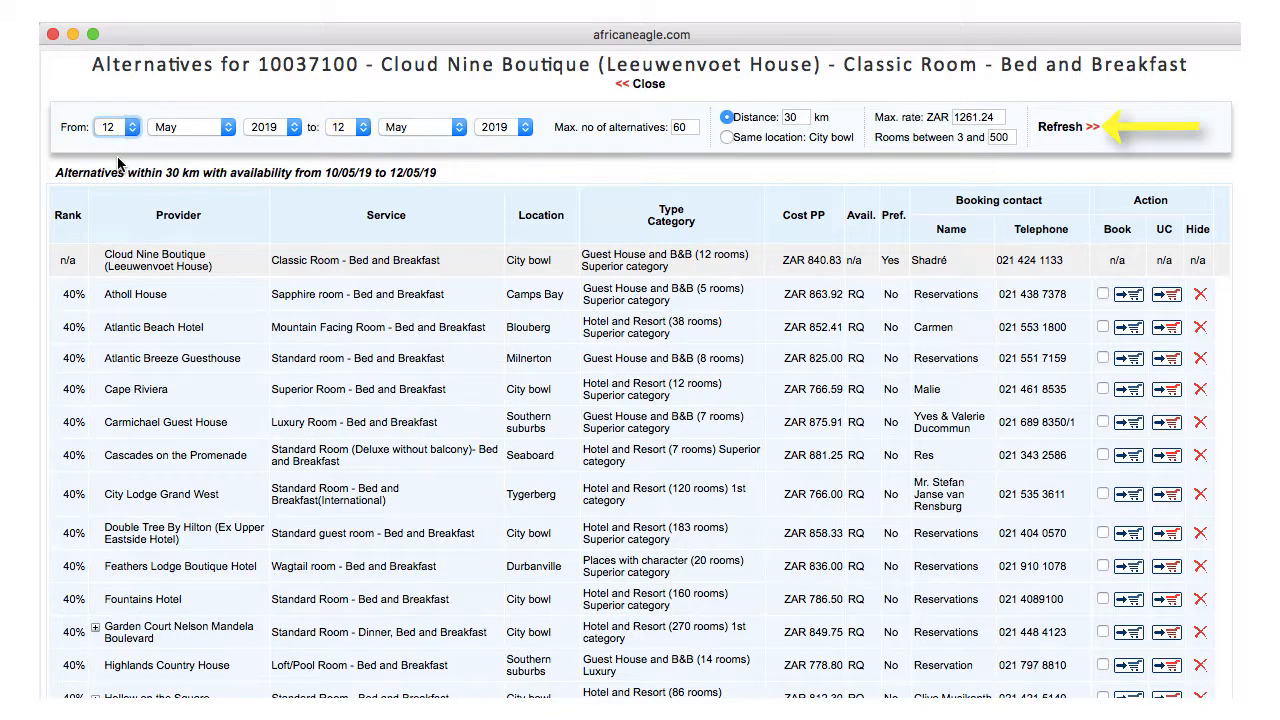
pyautogui.click(1050, 129)
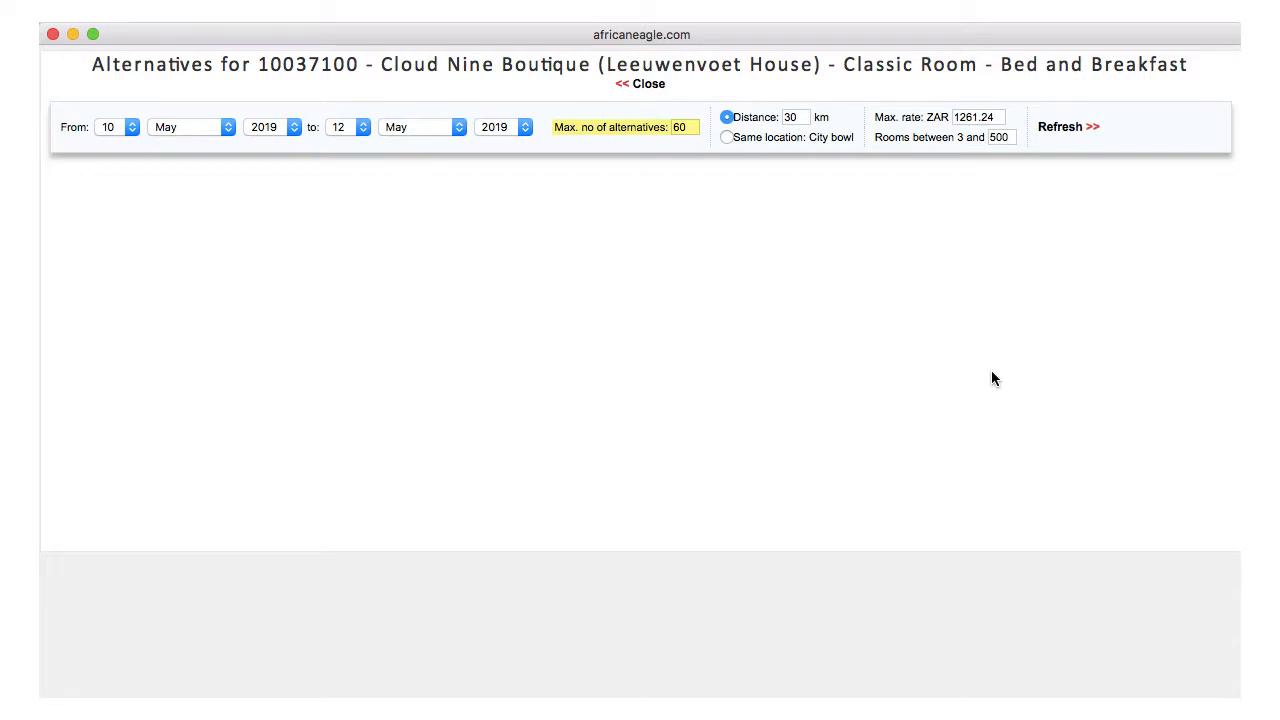
# Limit the search to a maximum of 10 alternatives and refresh the list.
pyautogui.click(681, 127)
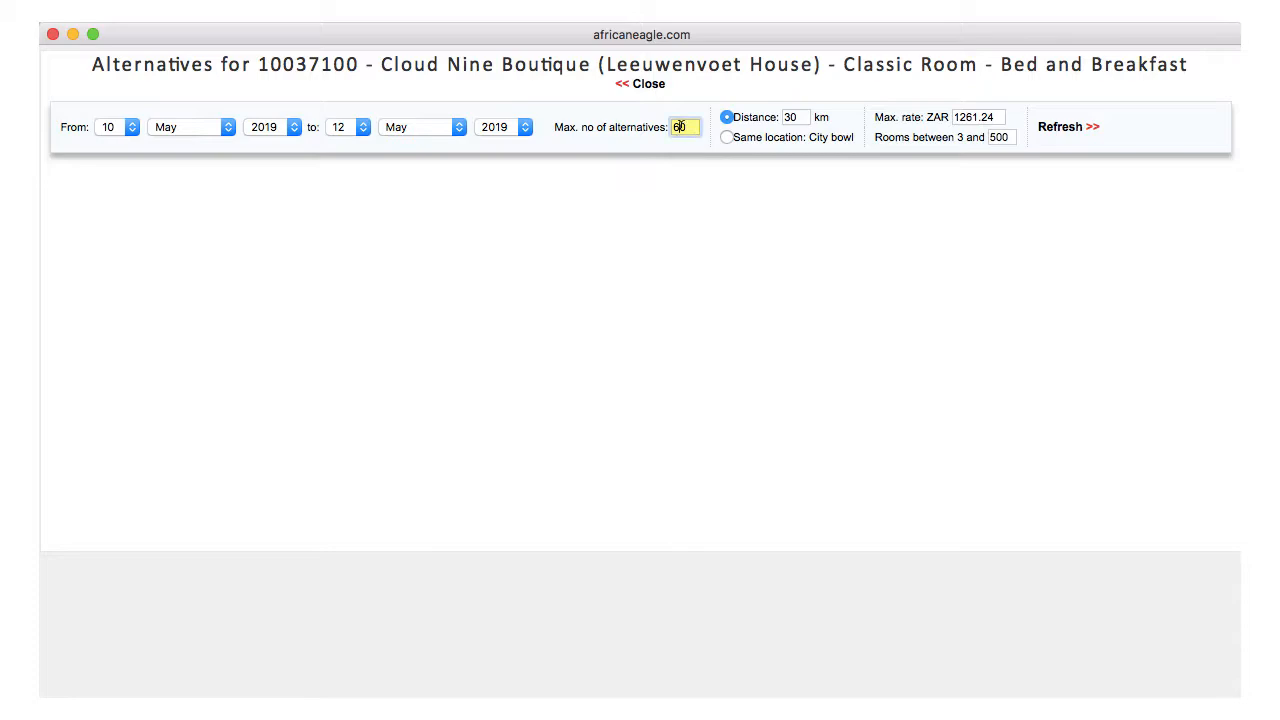
pyautogui.press('BackSpace')
pyautogui.write('1')
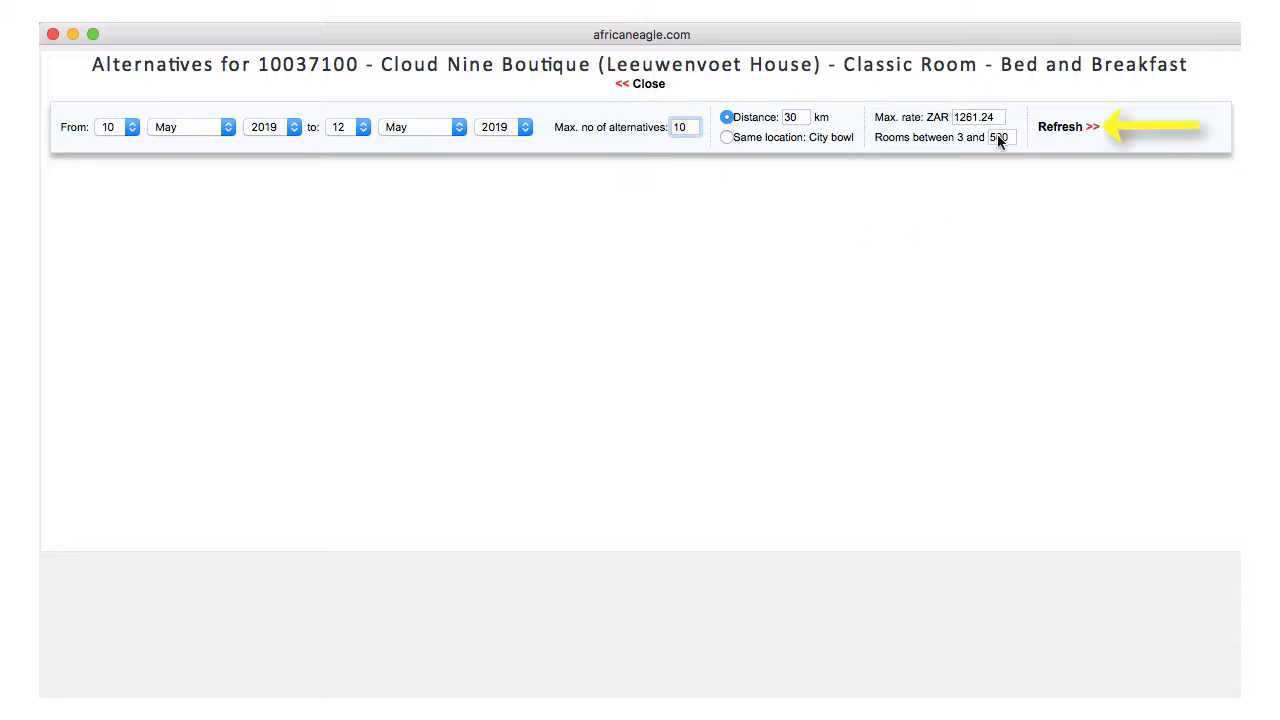
pyautogui.click(1046, 128)
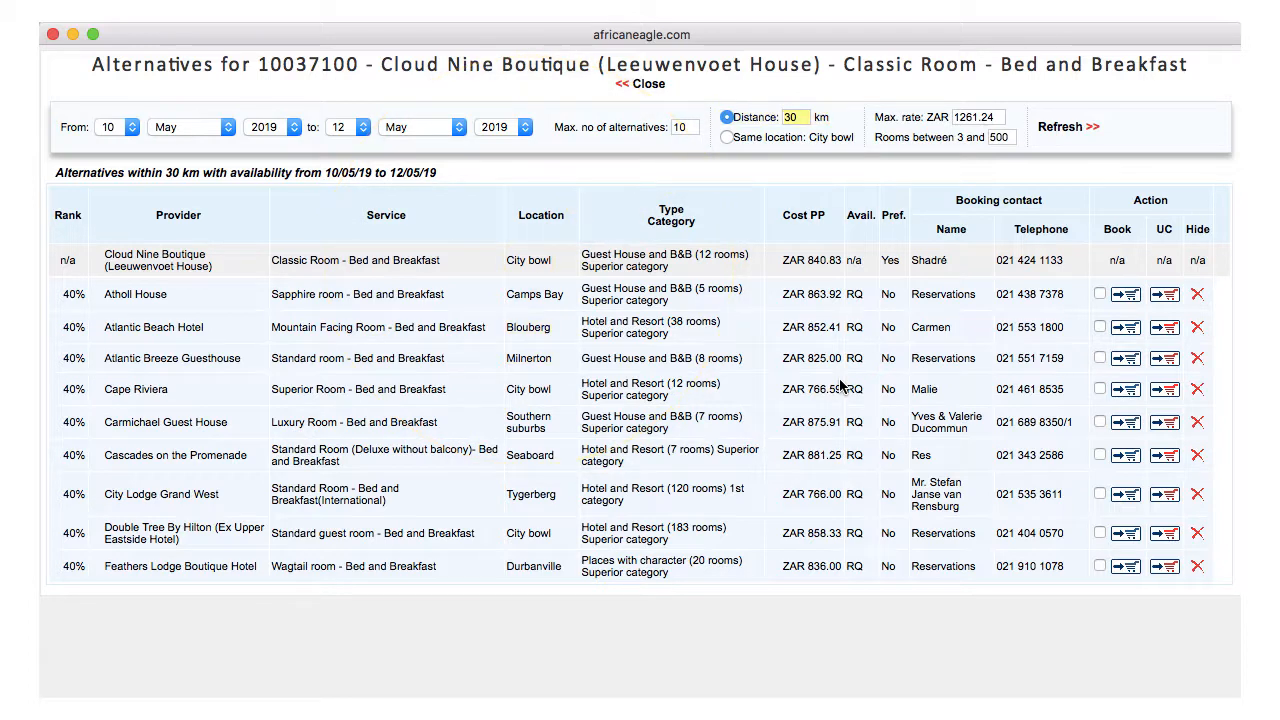
# Reduce the search distance to 5 km and refresh the alternatives.
pyautogui.doubleClick(797, 117)
pyautogui.press('BackSpace')
pyautogui.write('5')
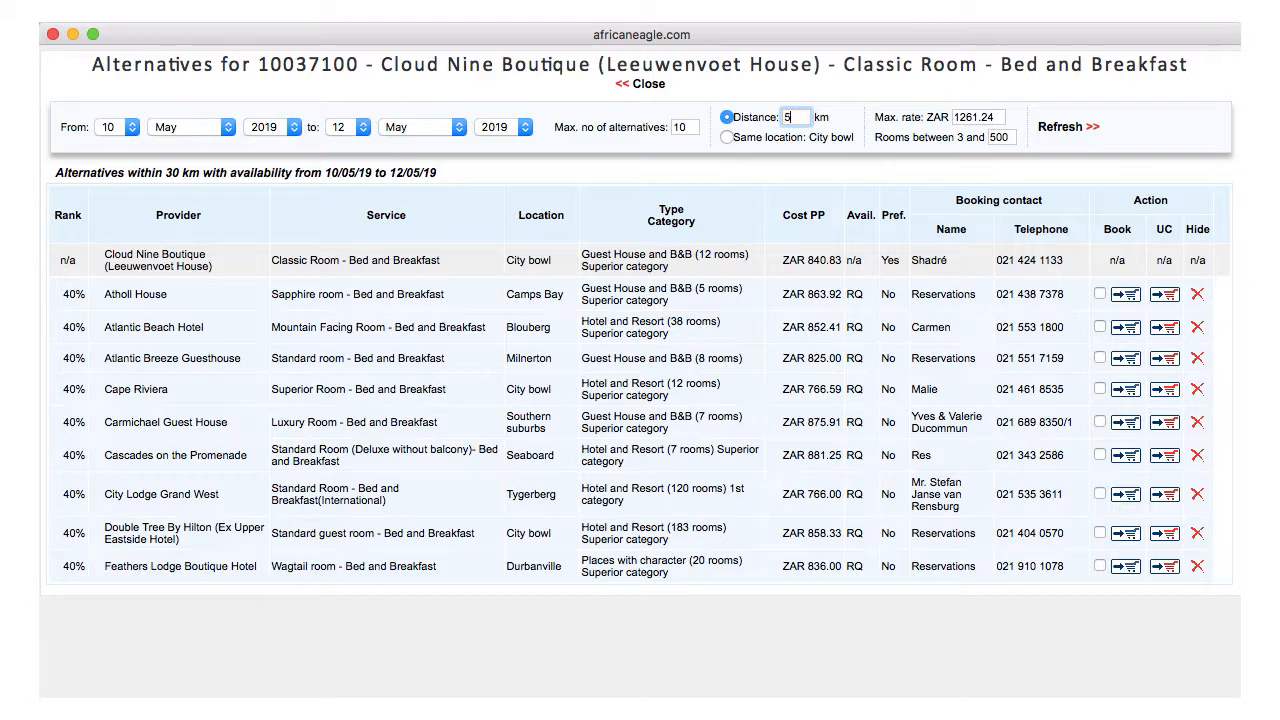
pyautogui.click(1070, 128)
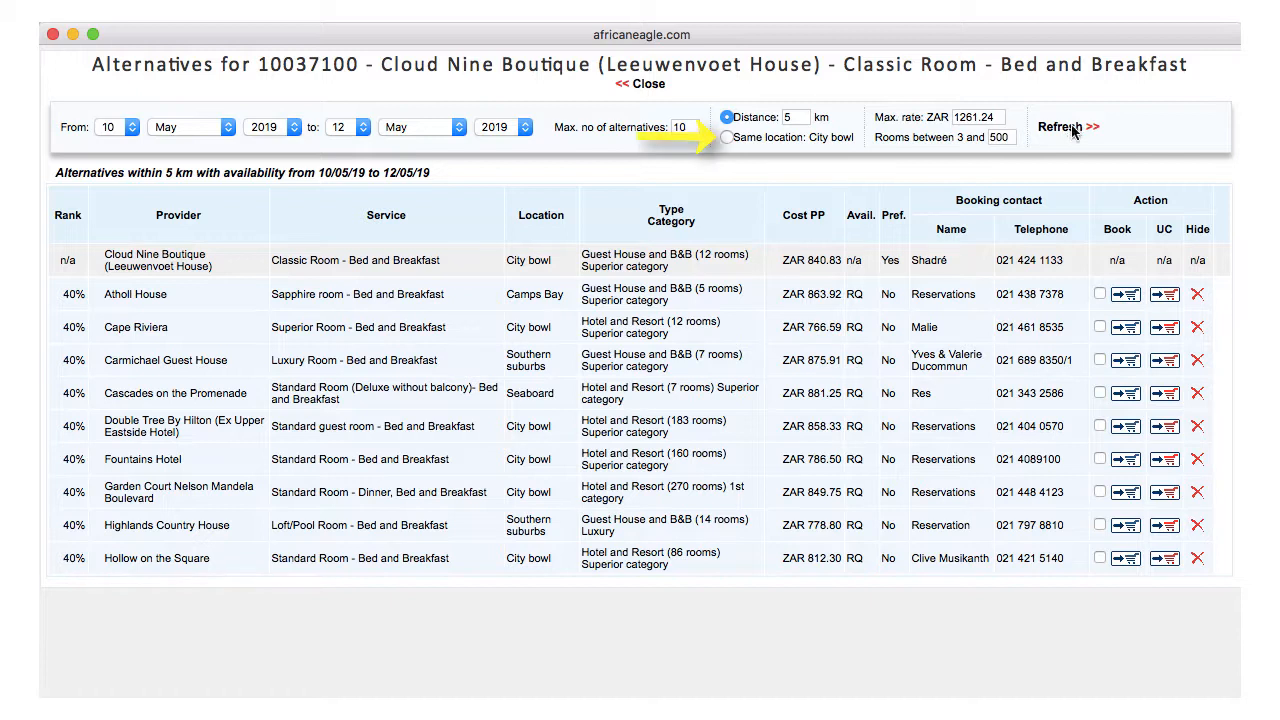
# Restrict the alternatives to the same location, City bowl, and refresh them with a maximum rate of ZAR 800.
pyautogui.click(727, 137)
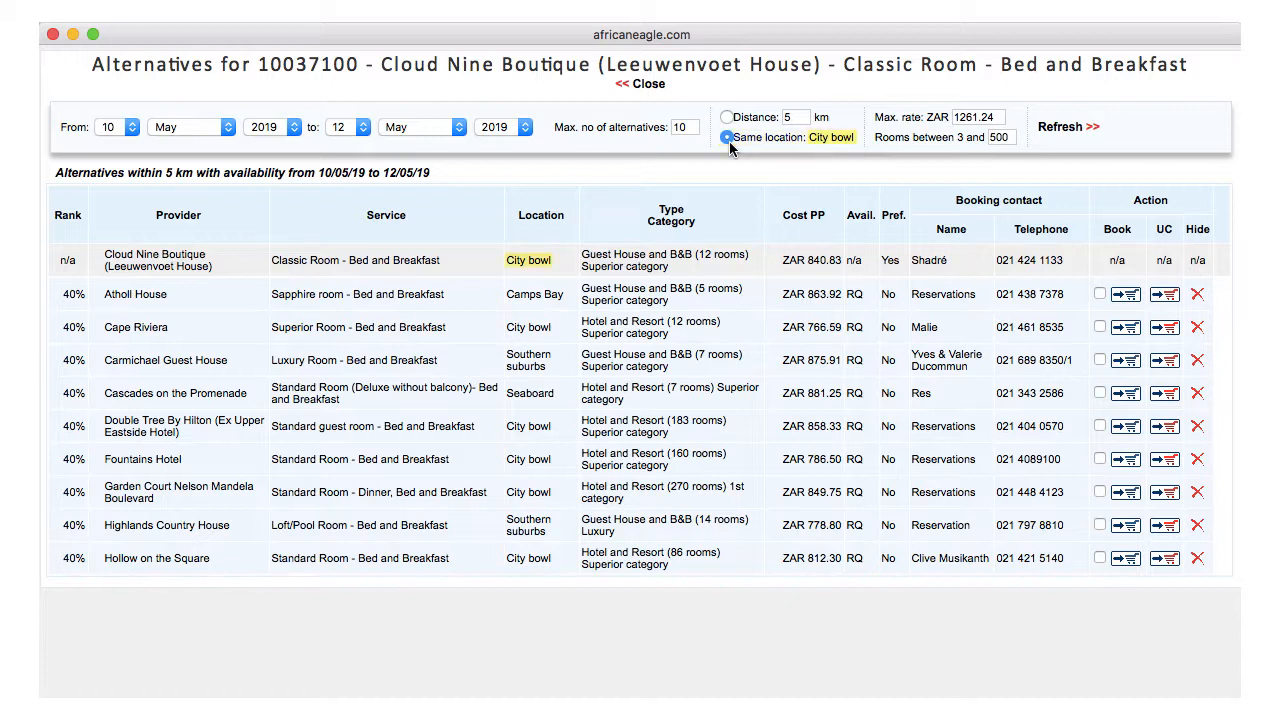
pyautogui.click(1081, 139)
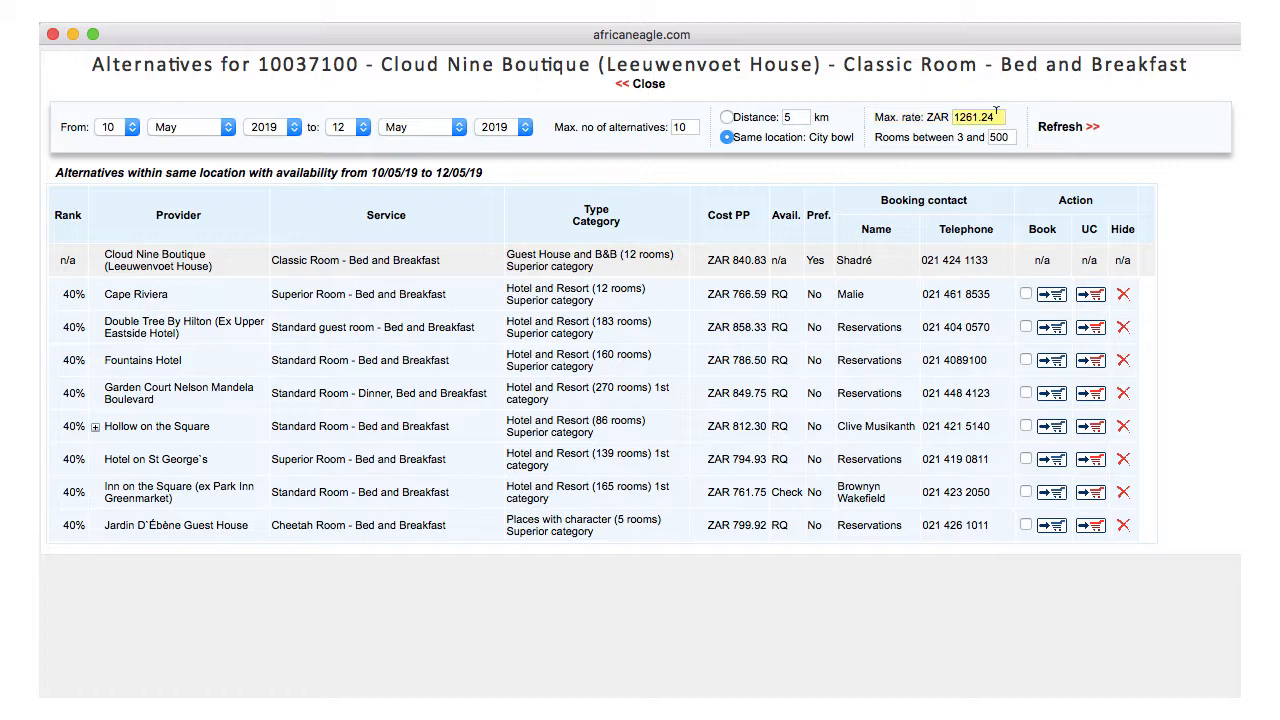
pyautogui.doubleClick(1000, 118)
pyautogui.write('800')
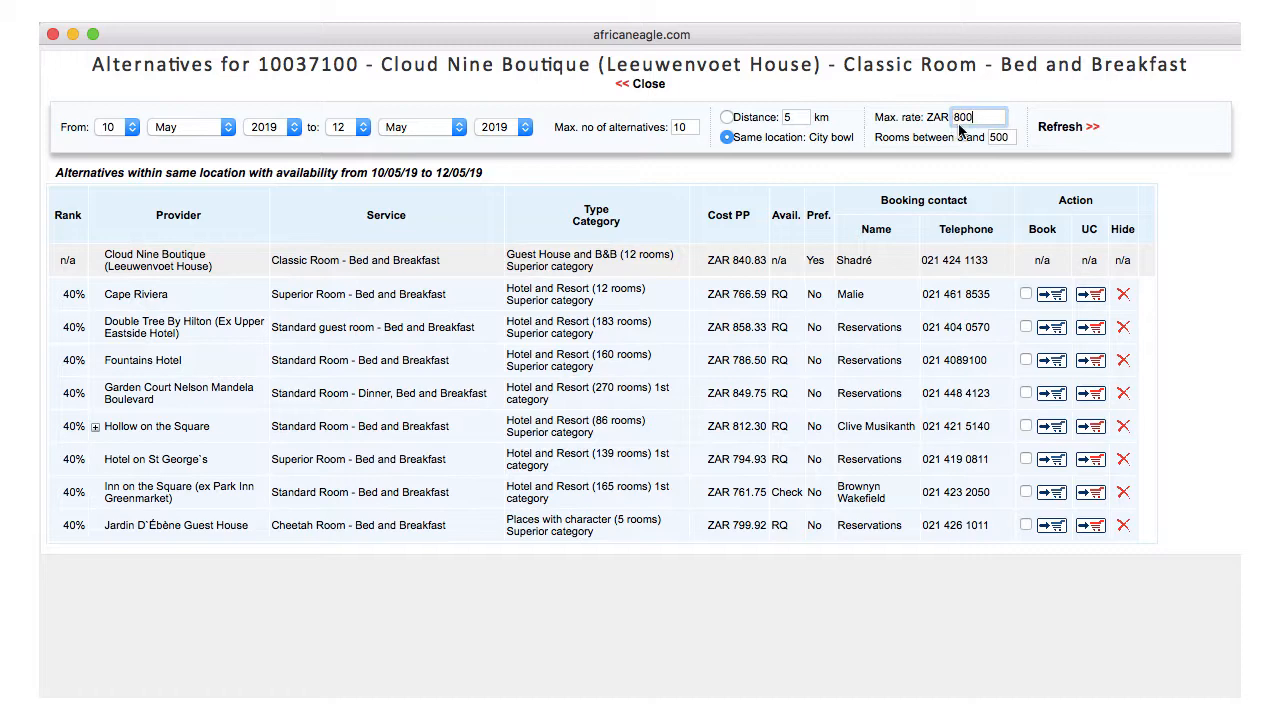
pyautogui.click(1070, 130)
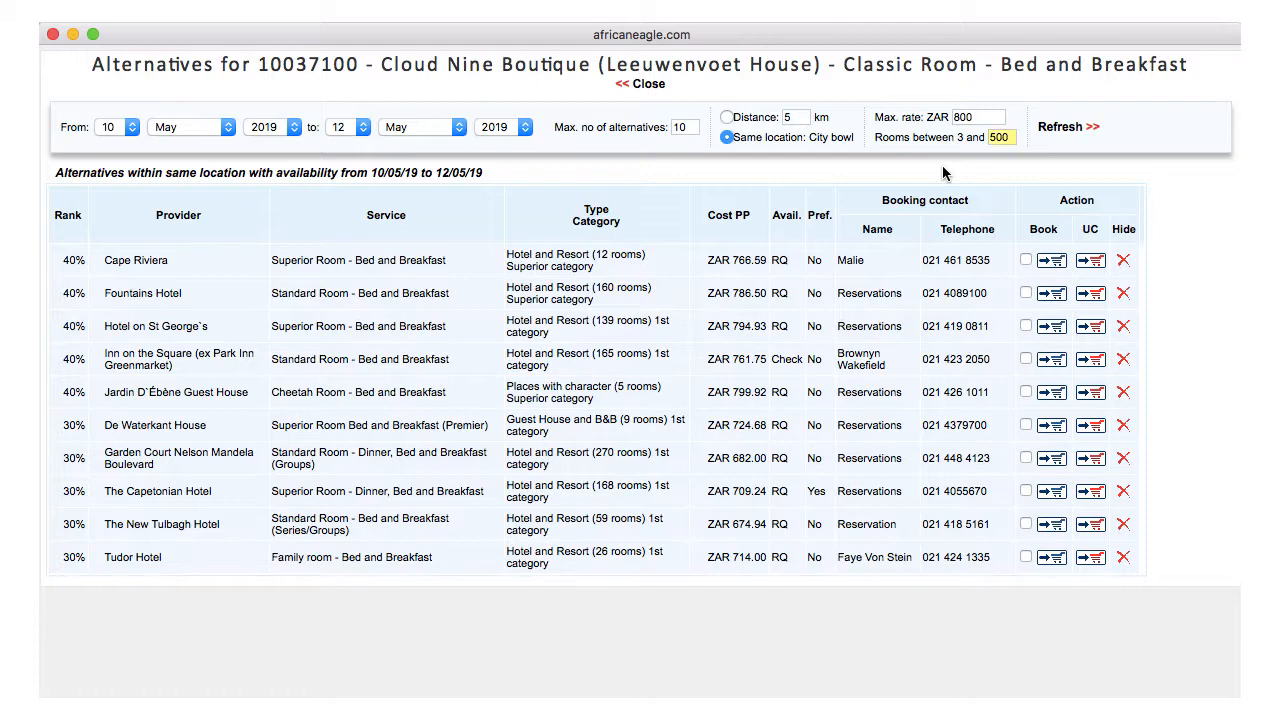
# Cap the number of rooms per property at 20 and refresh the alternatives.
pyautogui.doubleClick(1000, 137)
pyautogui.write('20')
pyautogui.click(1048, 128)
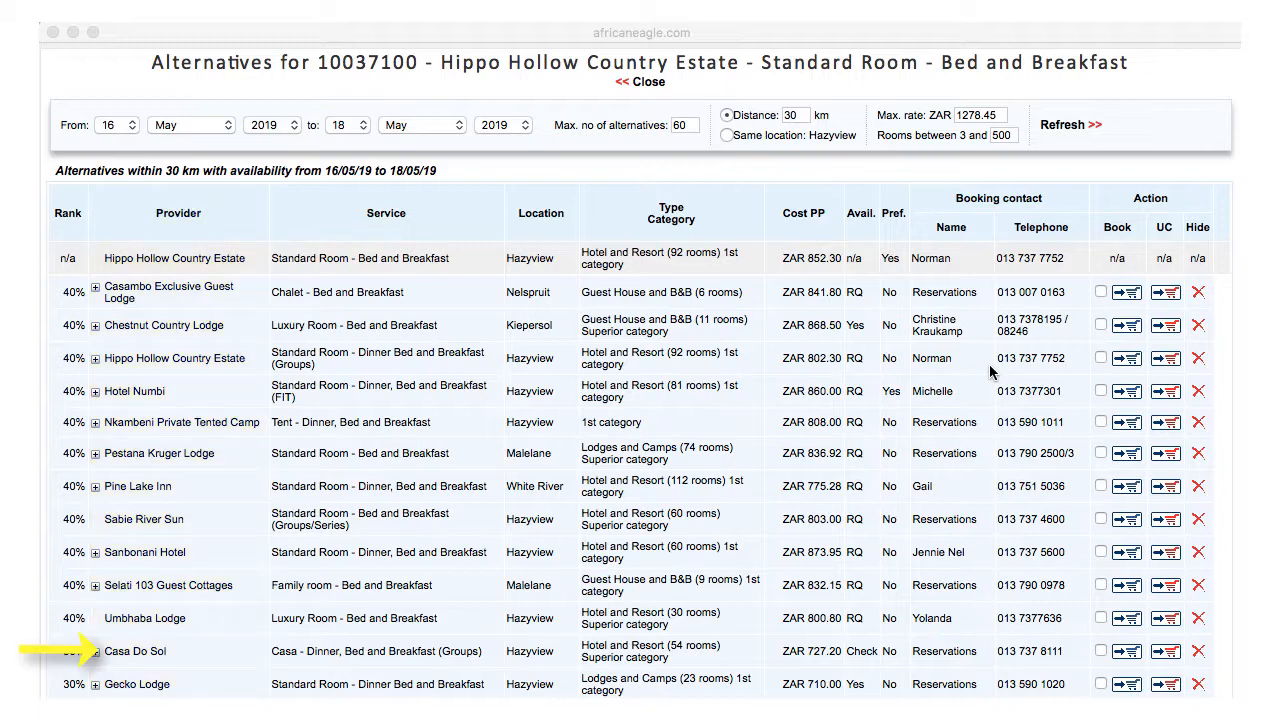
# Review Chestnut Country Lodge's other room options among the Hippo Hollow alternatives and check Casa Do Sol's availability.
pyautogui.click(142, 652)
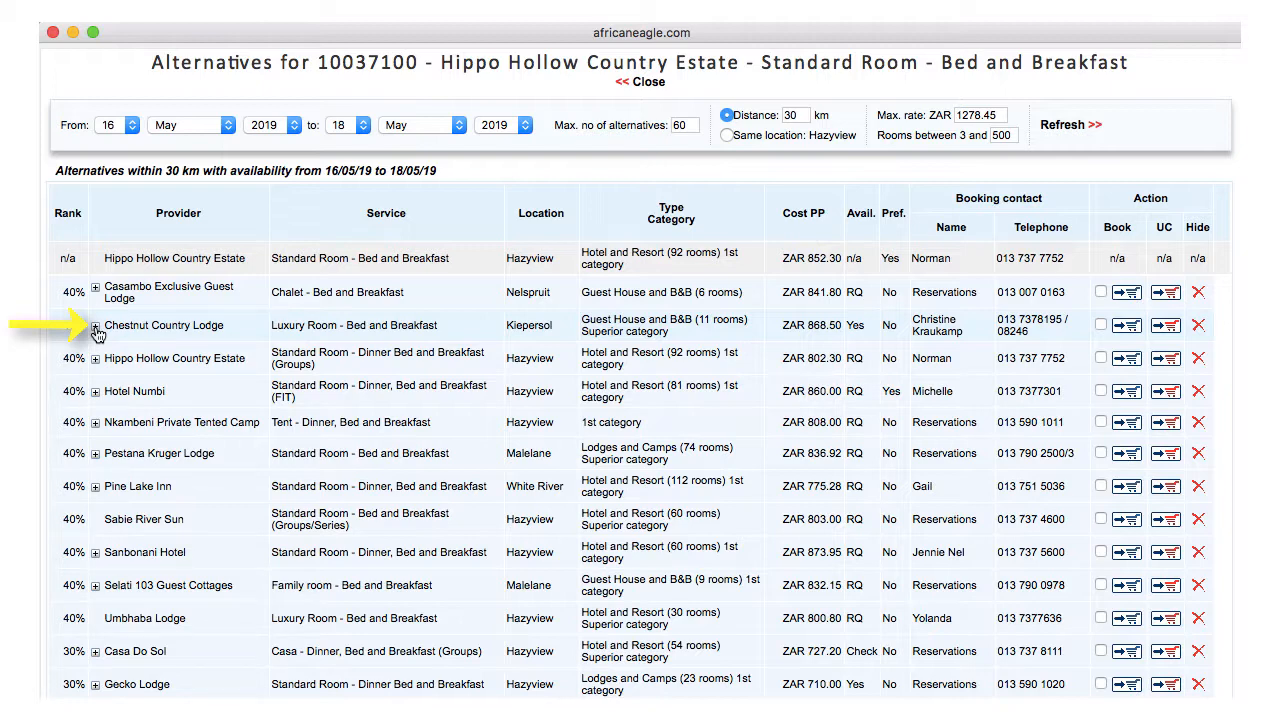
pyautogui.click(95, 327)
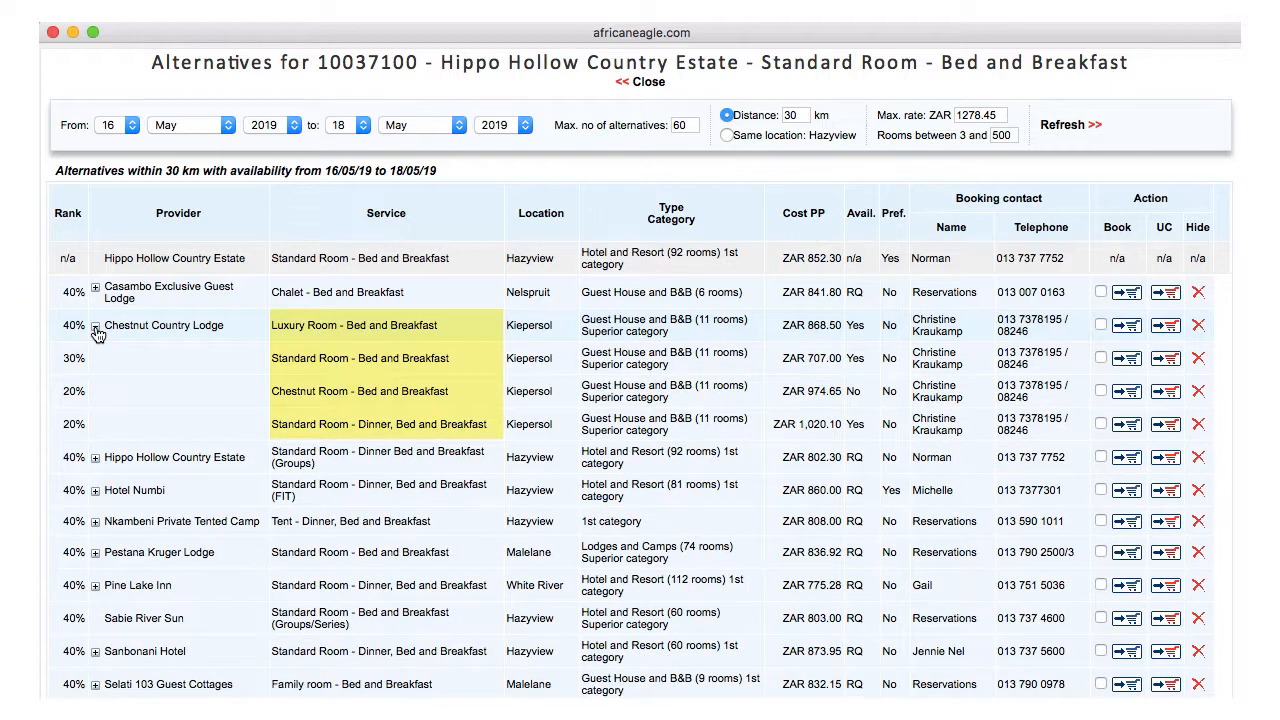
pyautogui.click(95, 327)
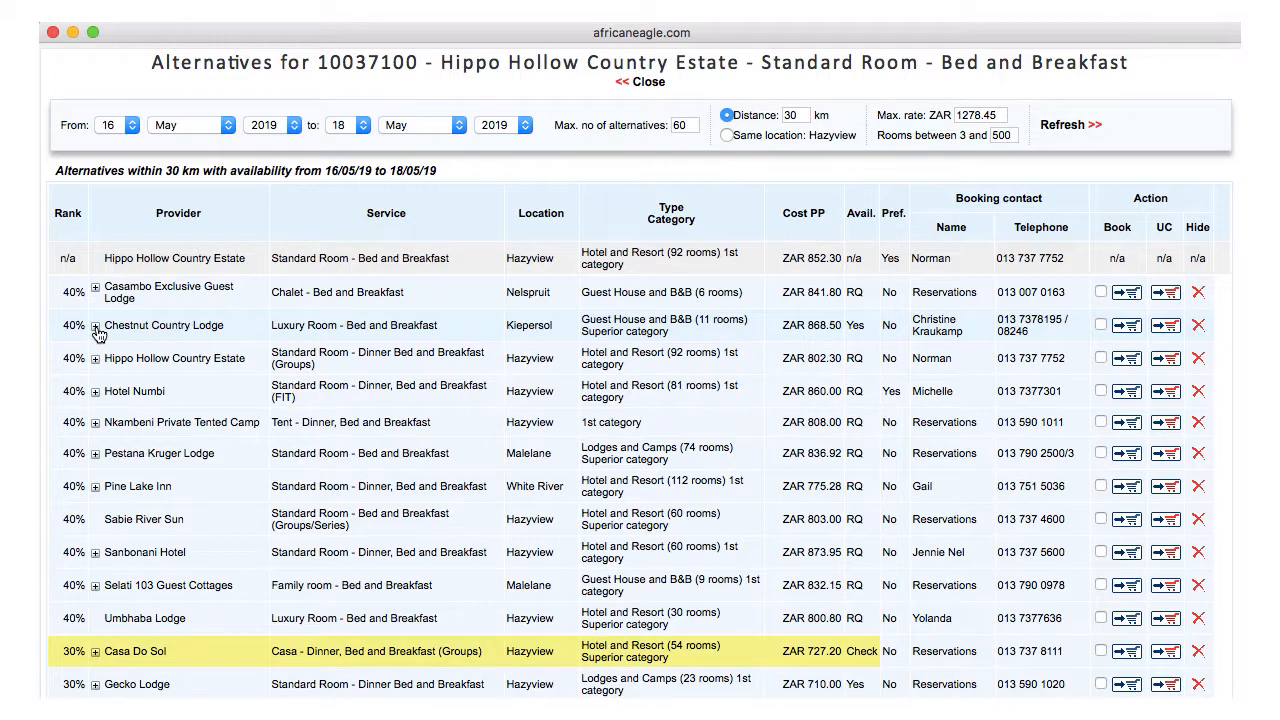
pyautogui.click(858, 652)
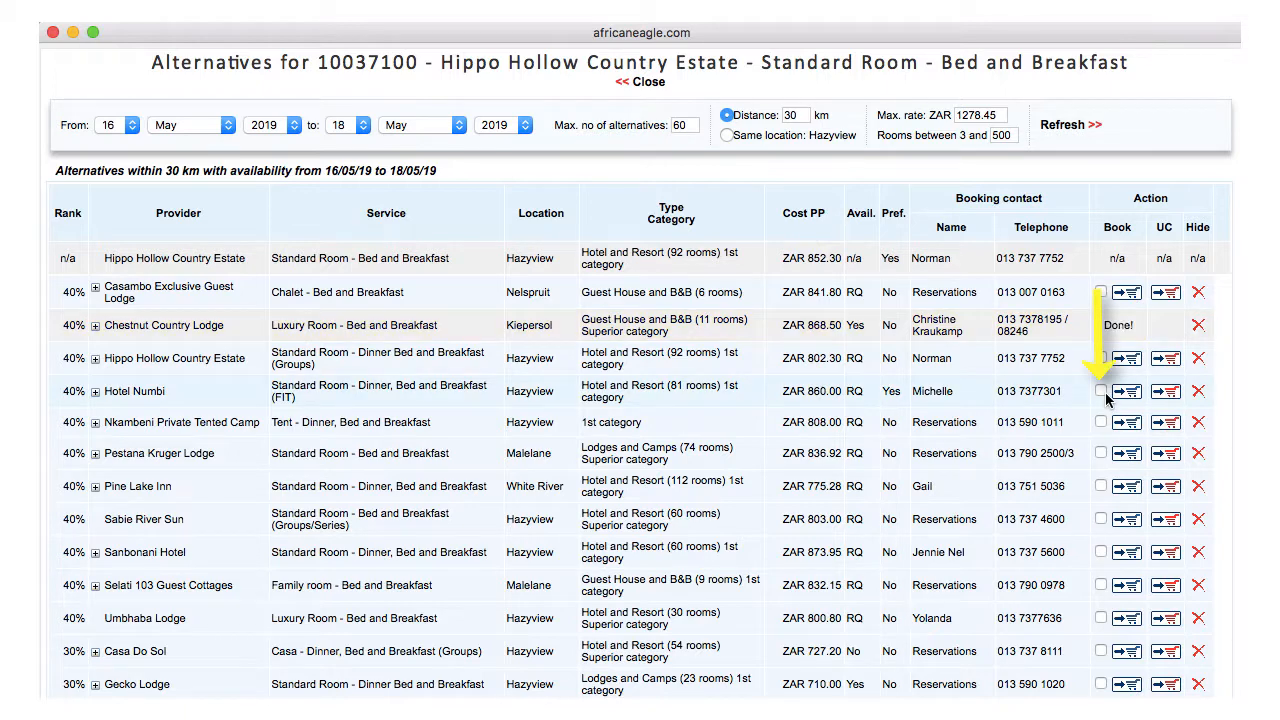
# Tick Hotel Numbi's booking checkbox and book its Standard Room - Dinner, Bed and Breakfast (FIT).
pyautogui.click(1100, 391)
pyautogui.click(1126, 392)
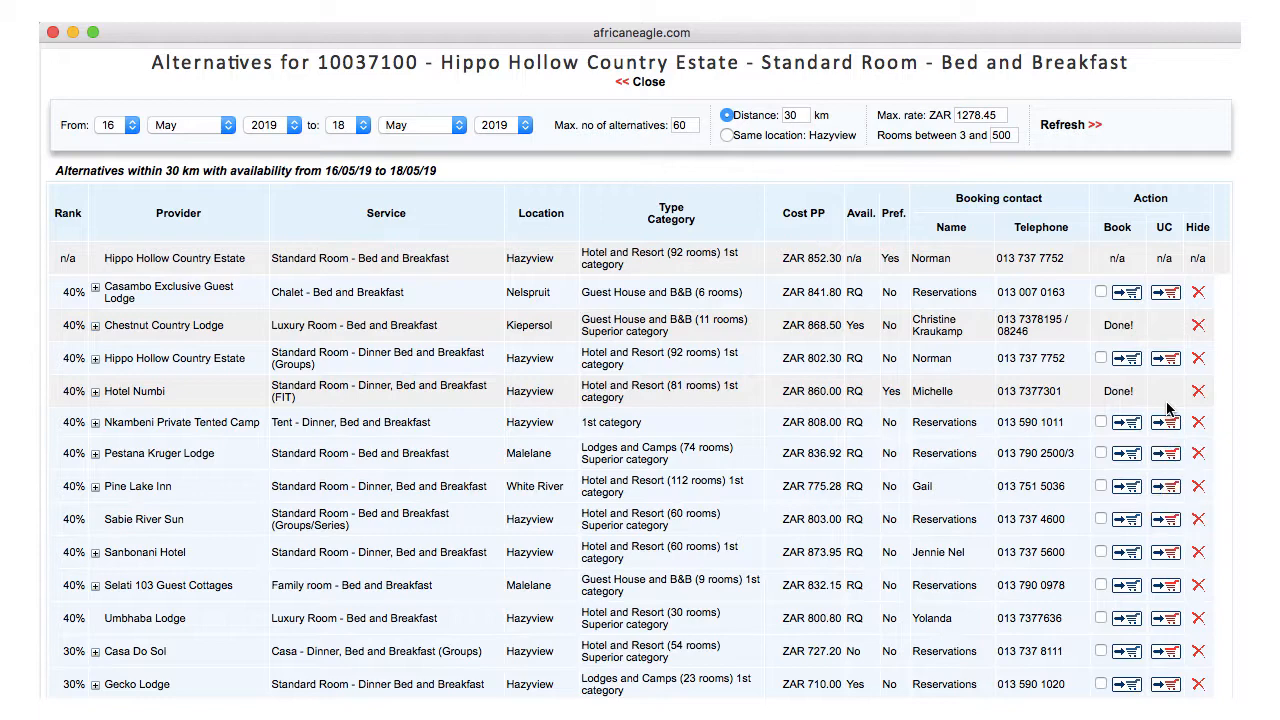
# Add Sanbonani Hotel to the basket as UC and hide Nkambeni Private Tented Camp from the alternatives.
pyautogui.click(1168, 556)
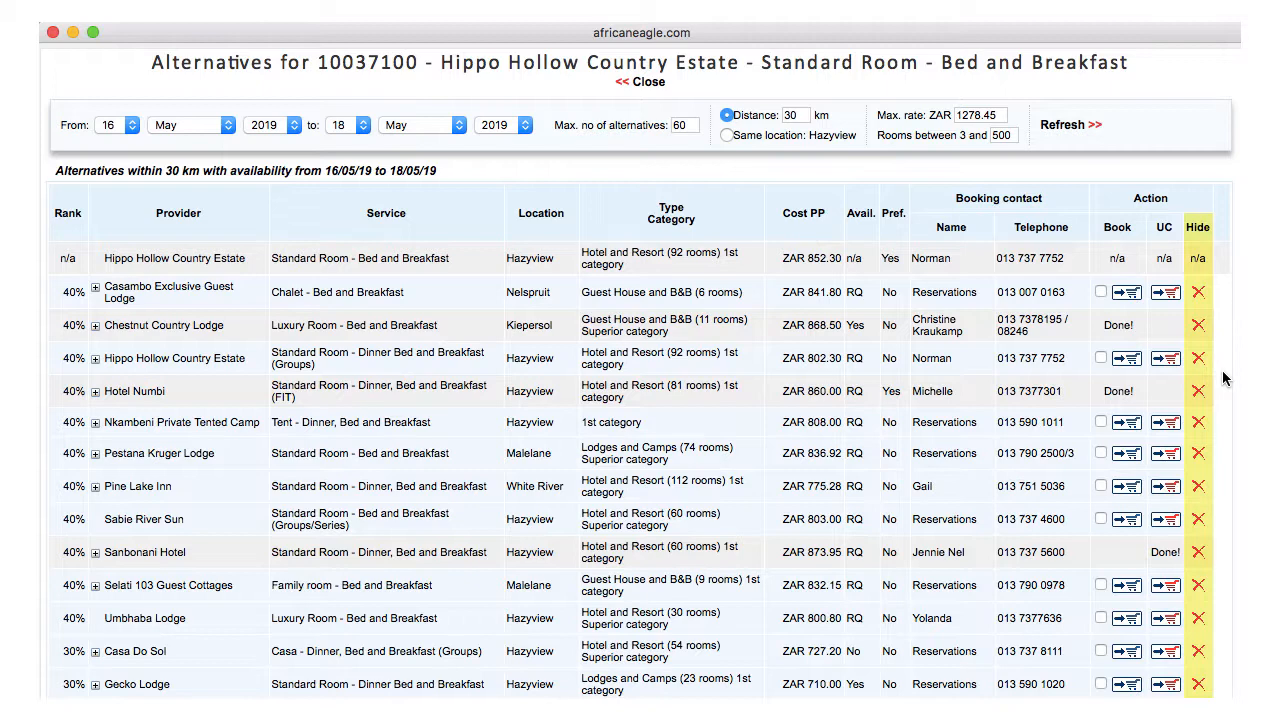
pyautogui.click(1198, 422)
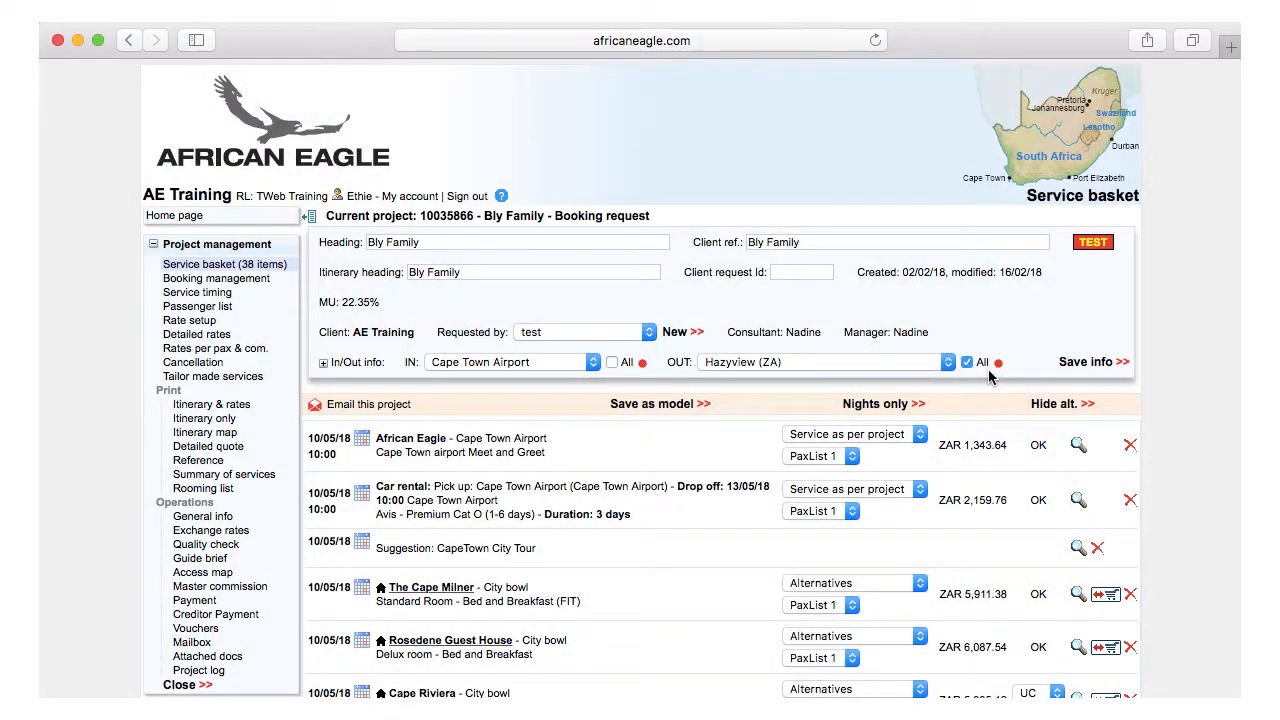
# Check the accommodation alternatives and supplier contacts in the current project's Reference document, then close it.
pyautogui.scroll(-8, 990, 375)
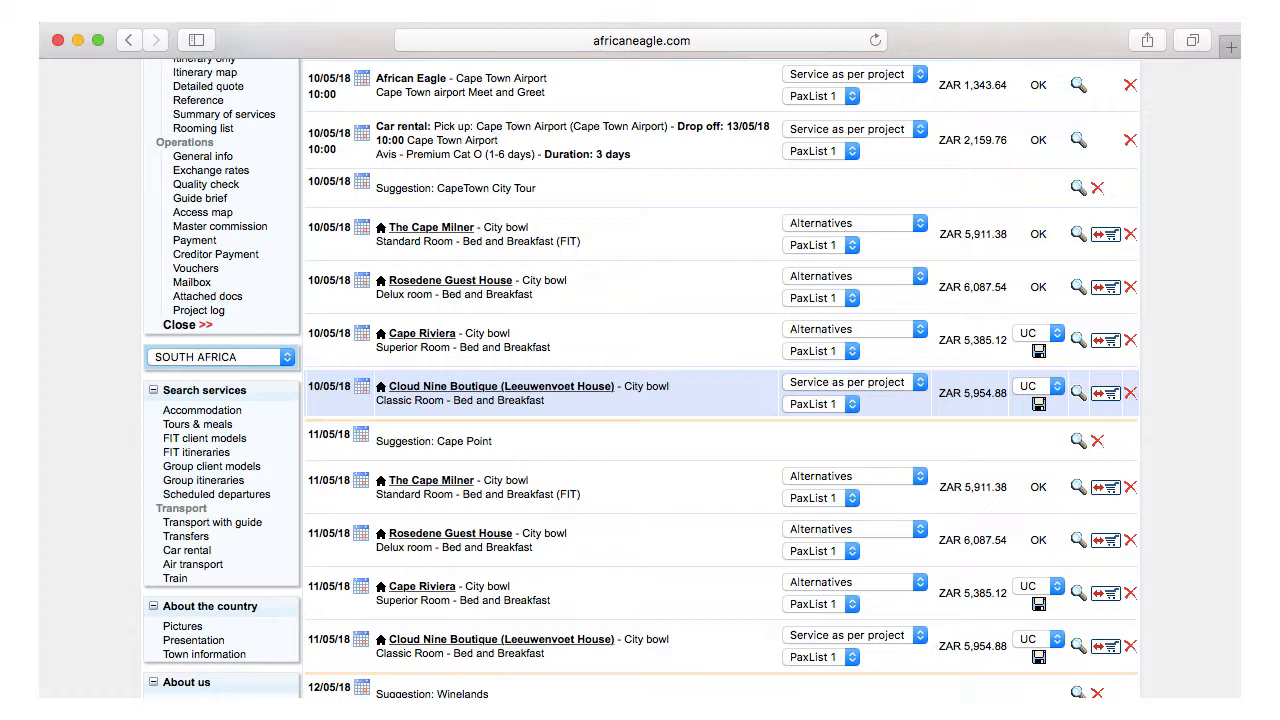
pyautogui.click(198, 100)
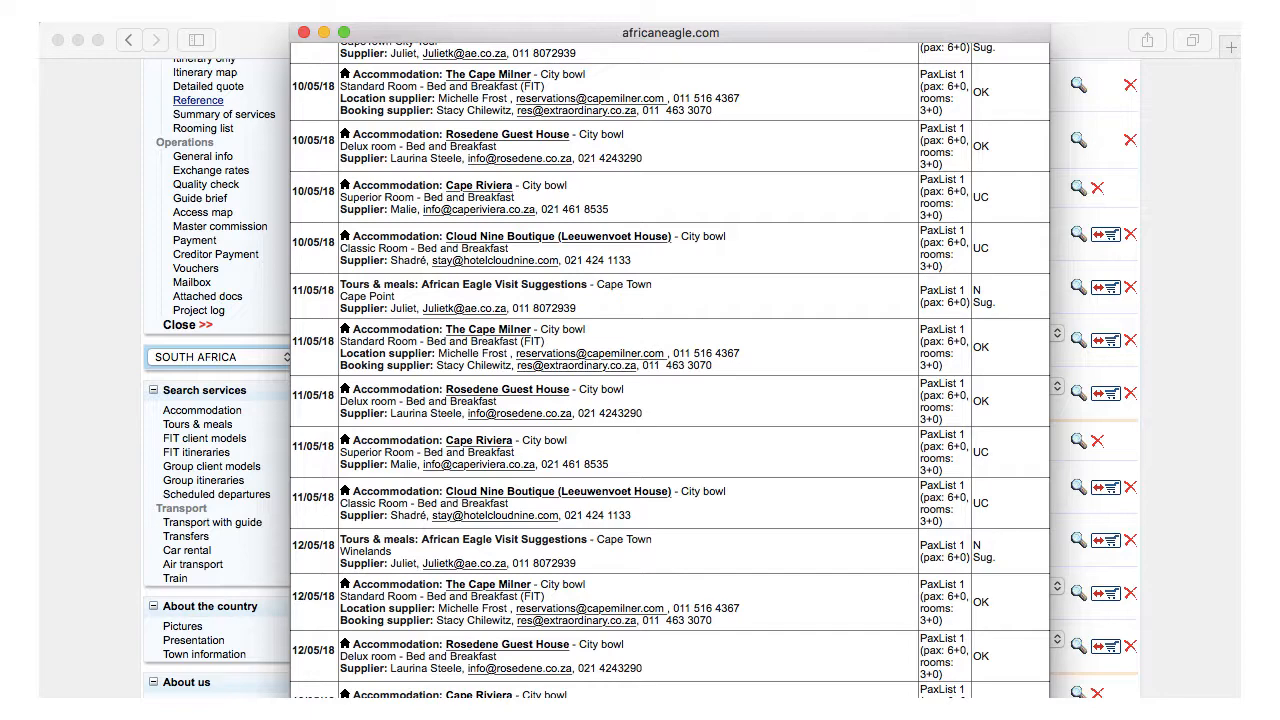
pyautogui.click(303, 33)
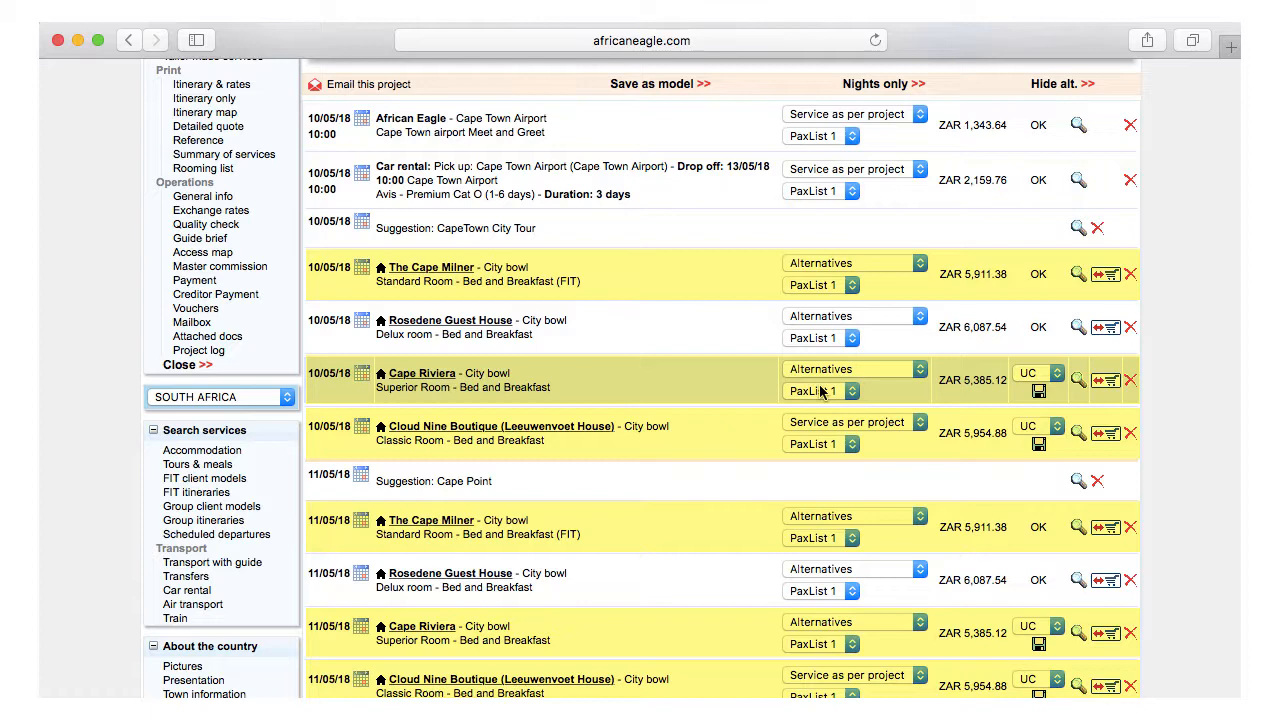
# Cancel The Cape Milner, Cape Riviera and Cloud Nine Boutique services in the basket, keeping only Rosedene Guest House for the Cape Town nights.
pyautogui.click(1130, 274)
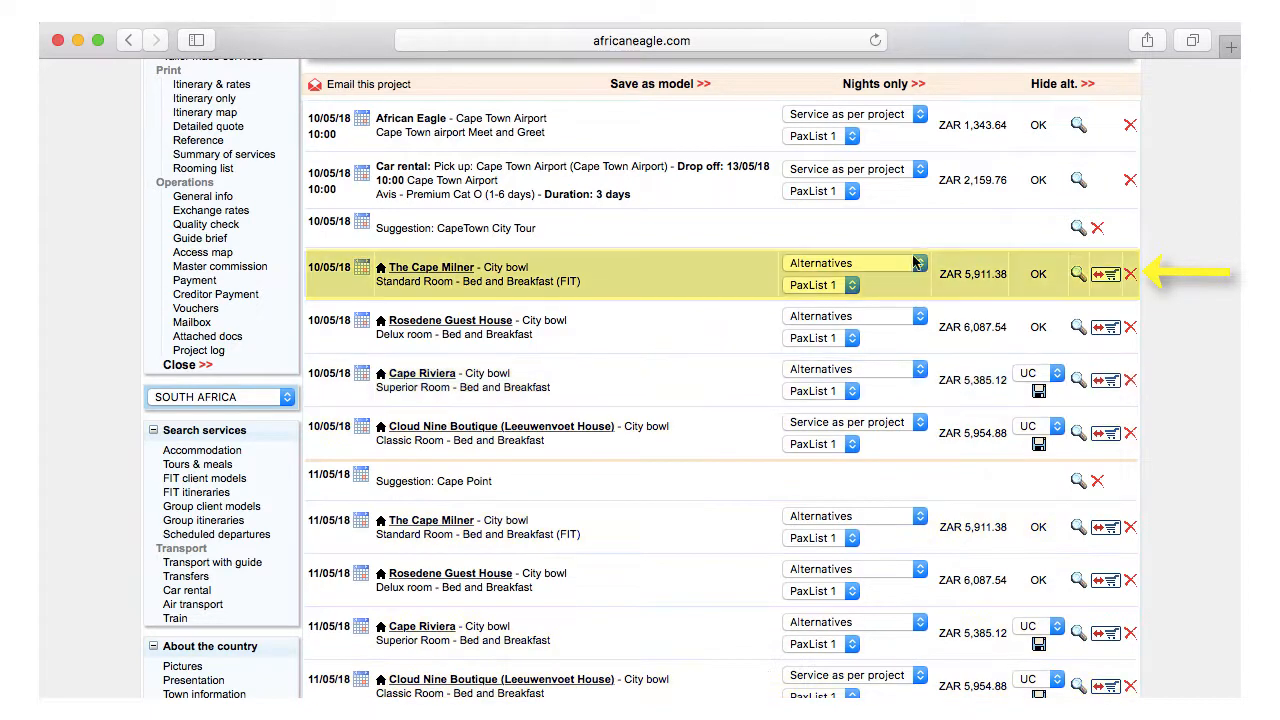
pyautogui.click(776, 276)
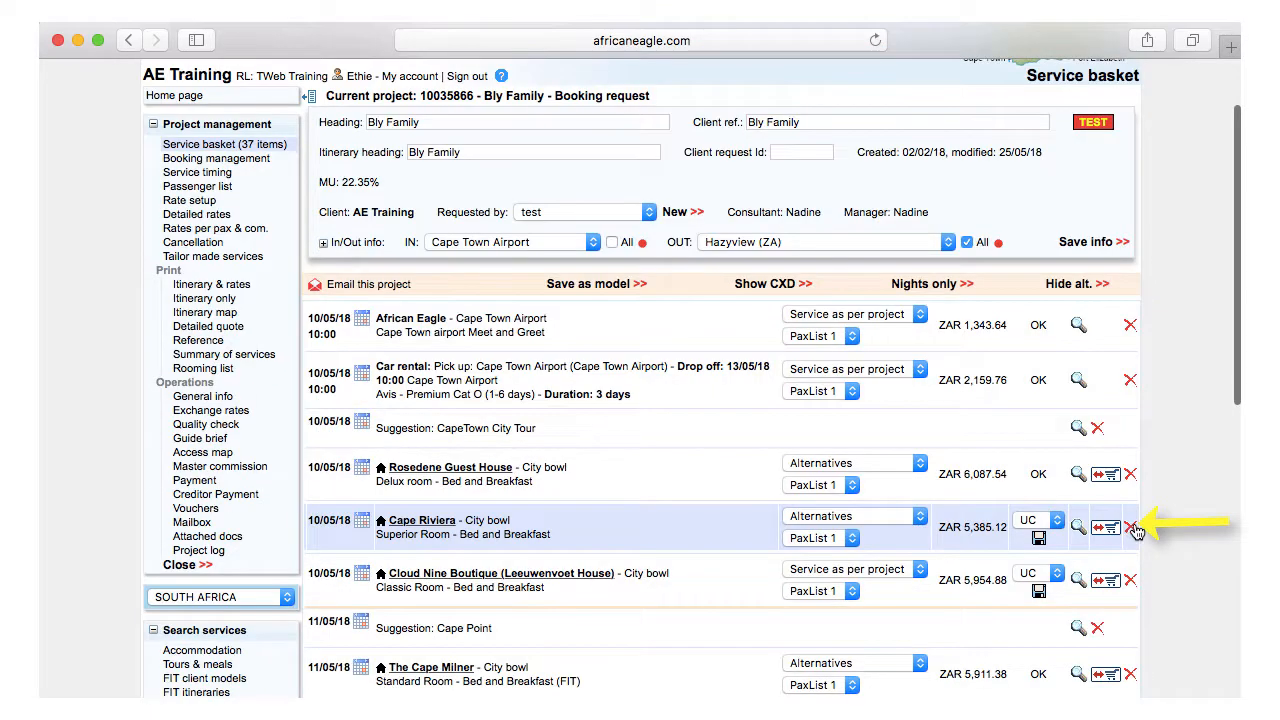
pyautogui.click(1130, 526)
pyautogui.click(1008, 194)
pyautogui.click(1130, 487)
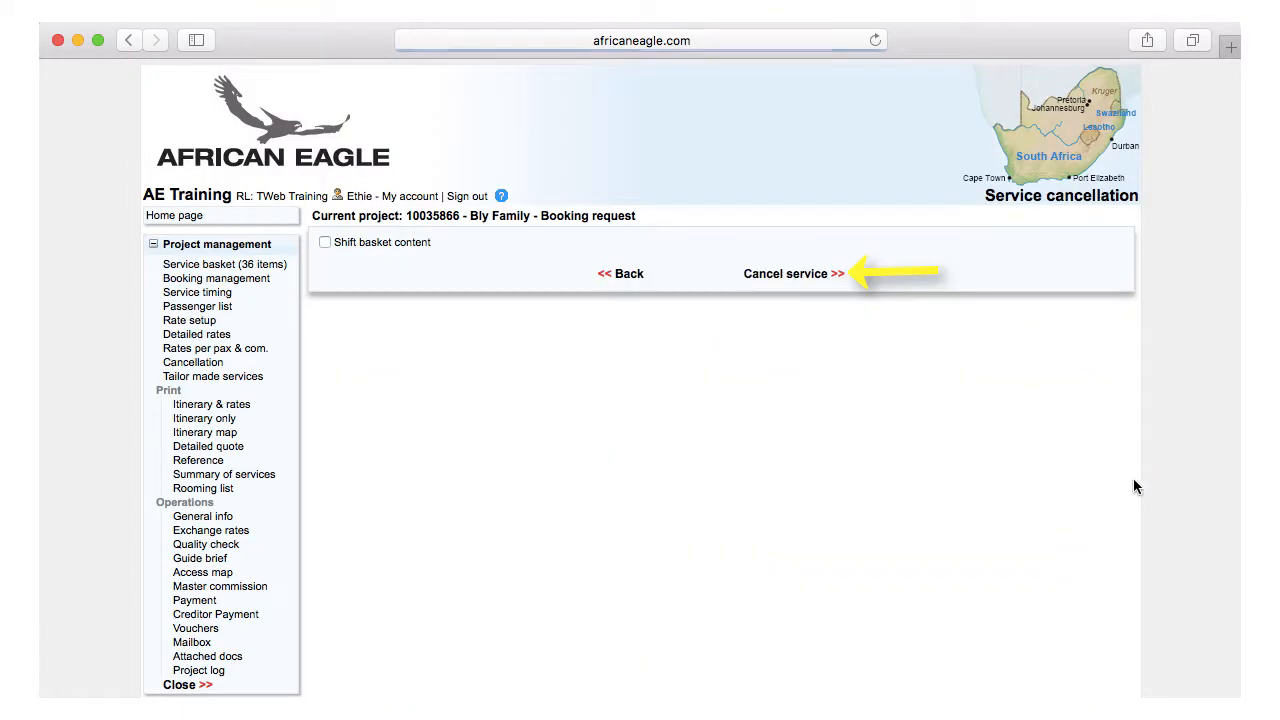
pyautogui.click(790, 277)
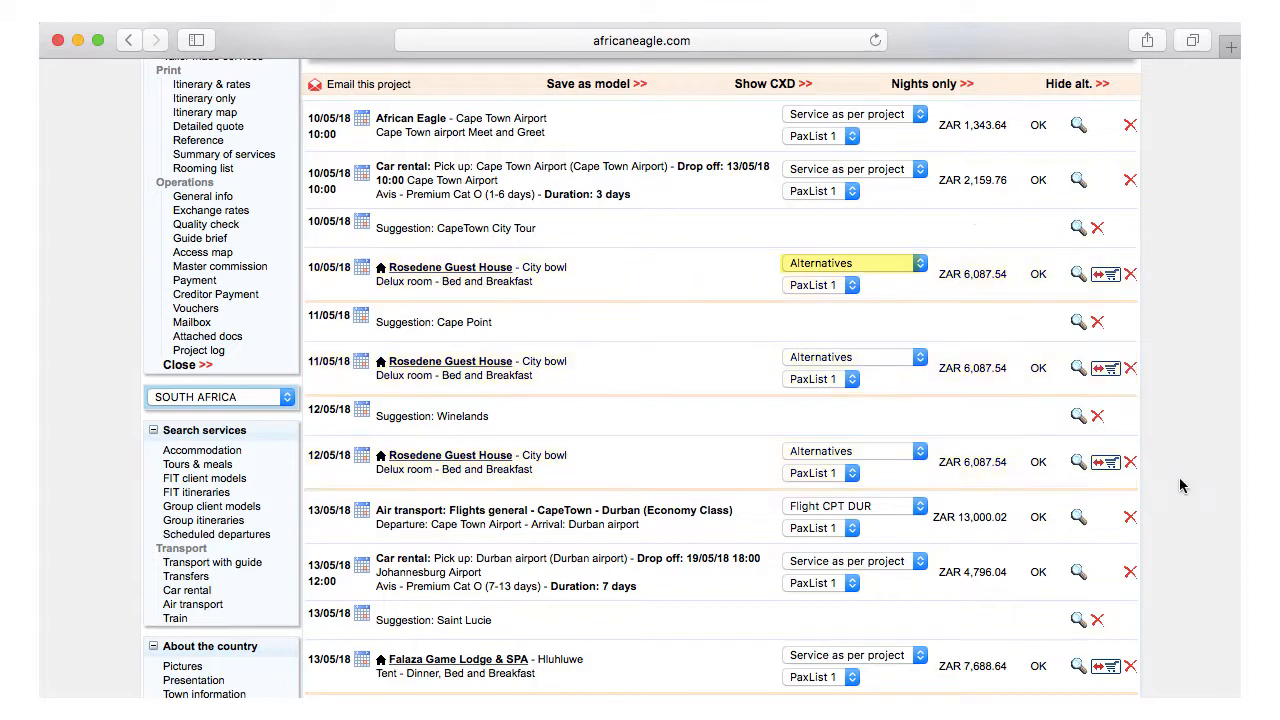
# Move the Rosedene Guest House night of 10/05/18 from Alternatives to Service as per project and confirm the change.
pyautogui.click(874, 263)
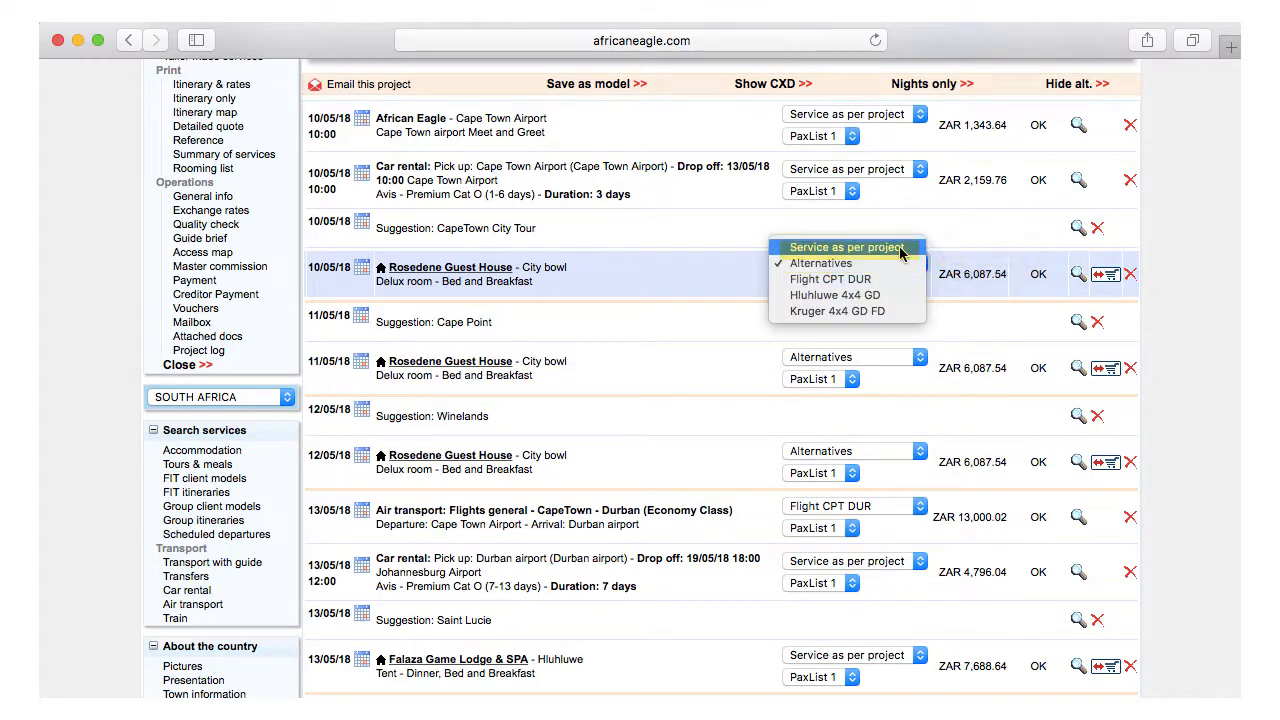
pyautogui.click(900, 248)
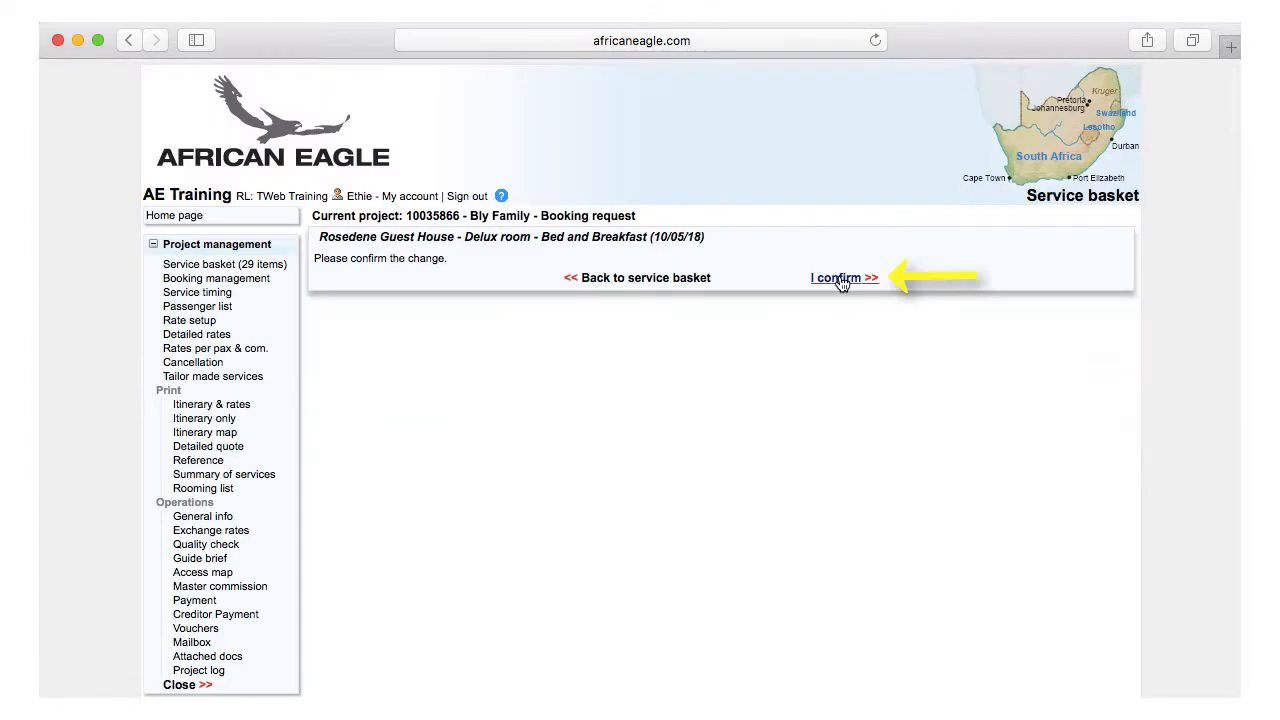
pyautogui.click(760, 363)
# Move the Rosedene Guest House nights of 11/05/18 and 12/05/18 to Service as per project.
pyautogui.scroll(-5, 888, 645)
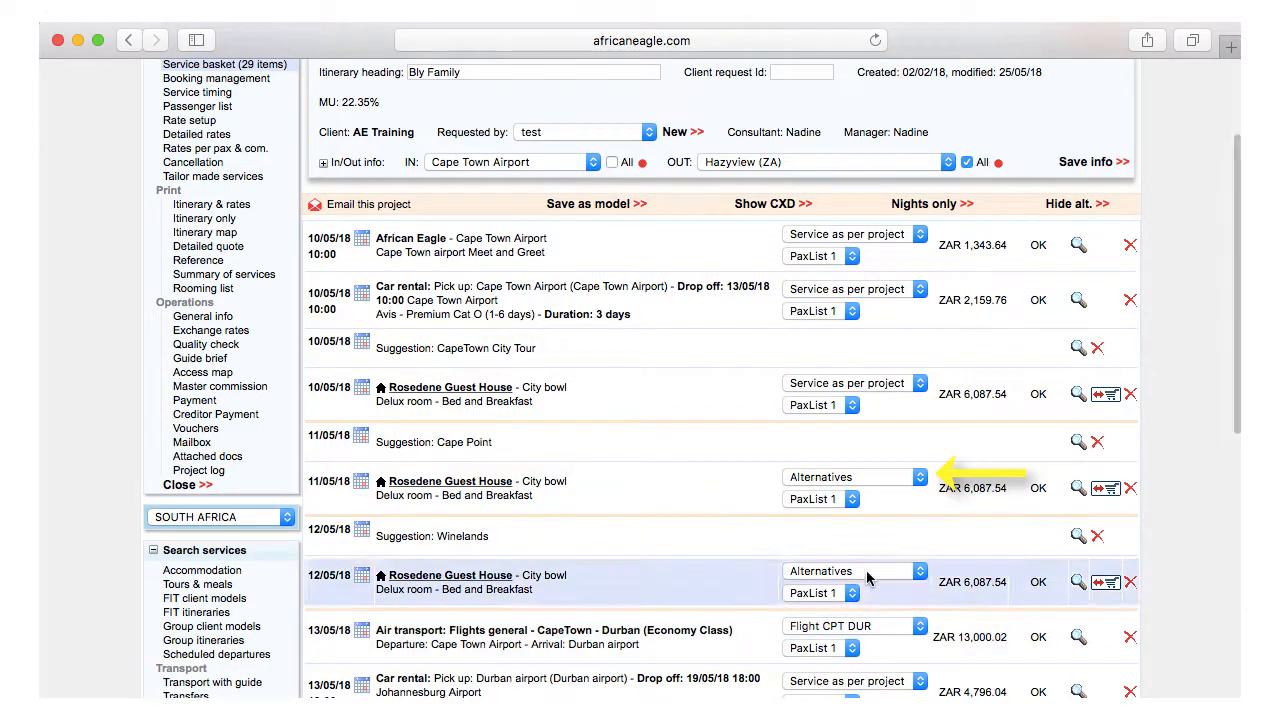
pyautogui.click(863, 483)
pyautogui.click(845, 461)
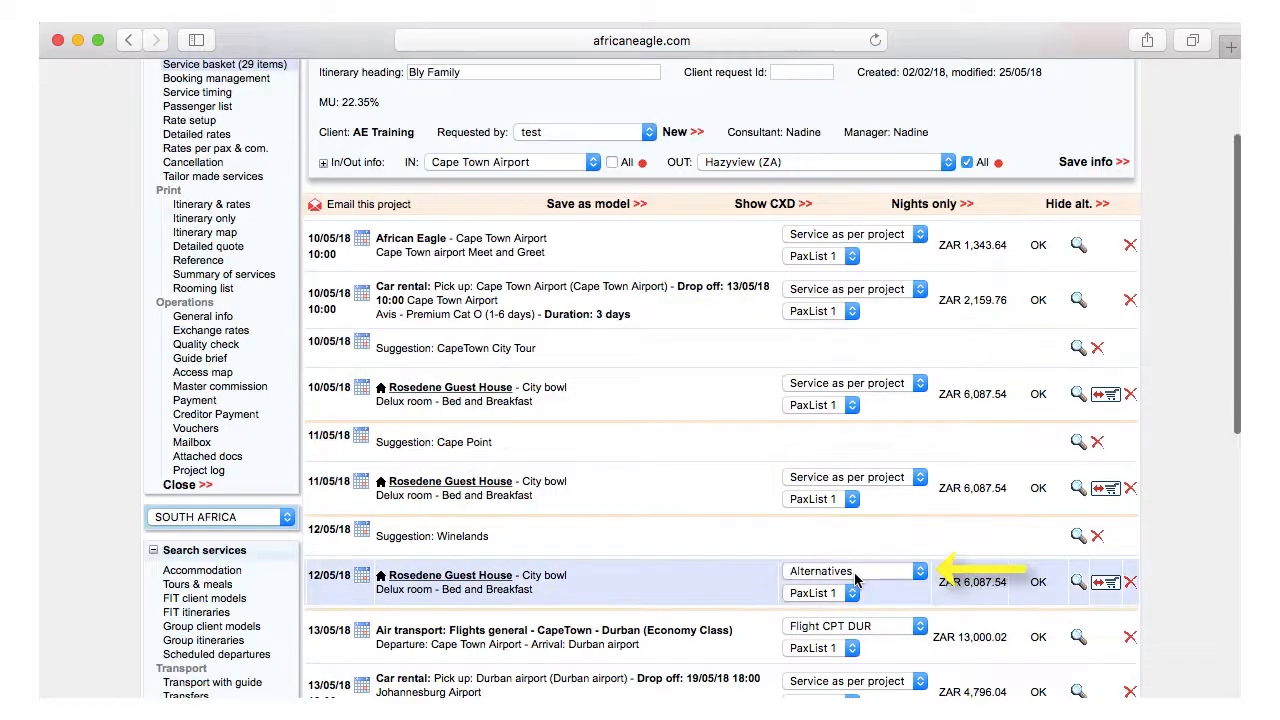
pyautogui.click(855, 578)
pyautogui.click(850, 555)
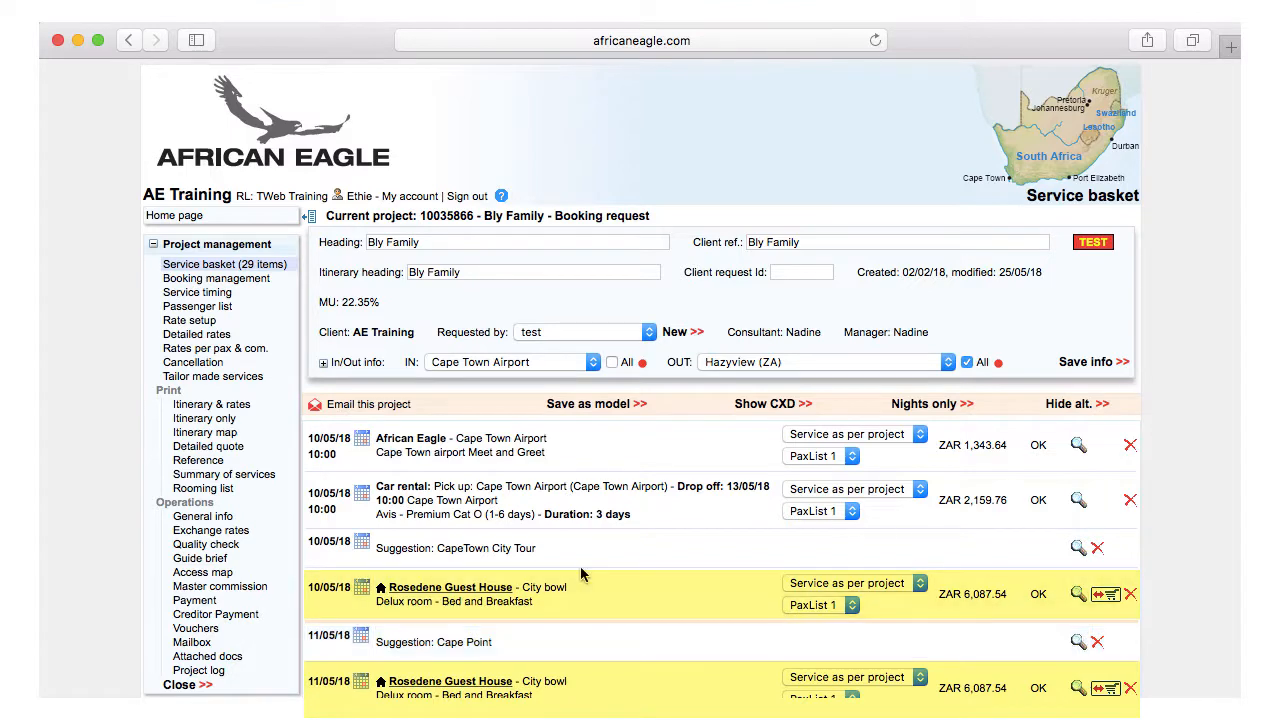
# Open the project's Itinerary & rates document and check the Rosedene Guest House nights in the itinerary and detailed quote.
pyautogui.click(192, 405)
pyautogui.scroll(-3, 646, 400)
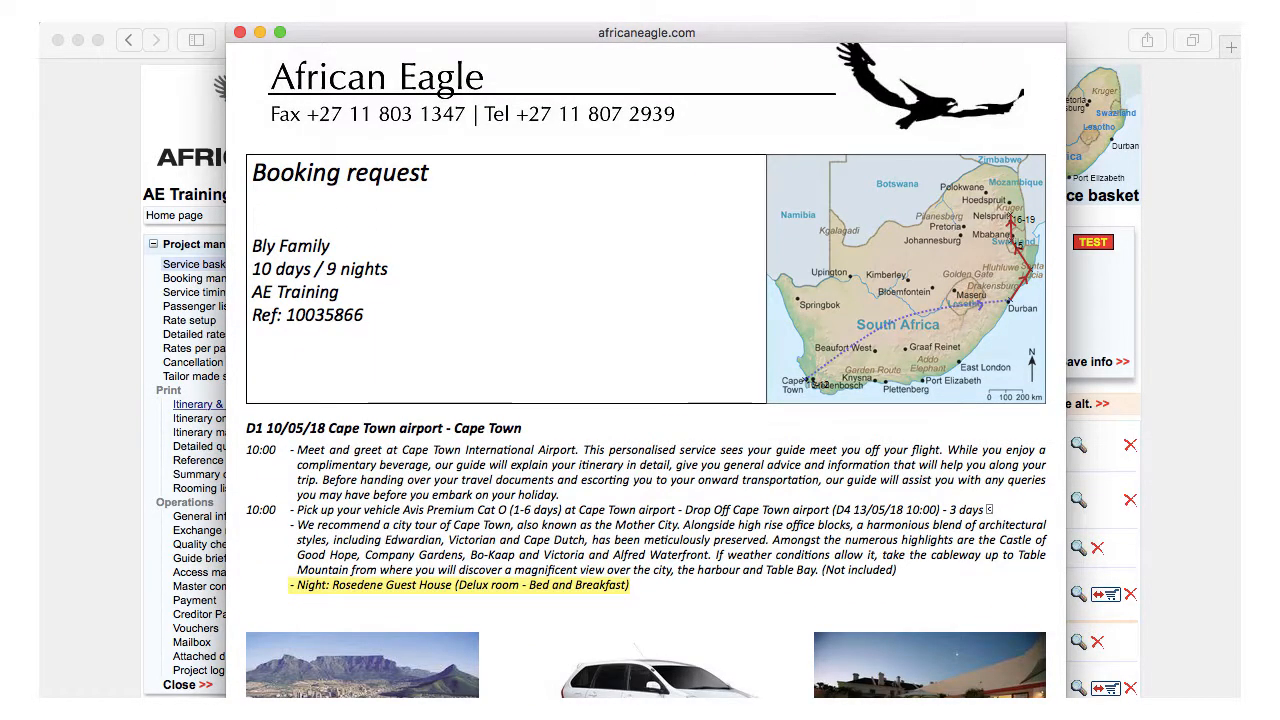
pyautogui.scroll(-4, 646, 400)
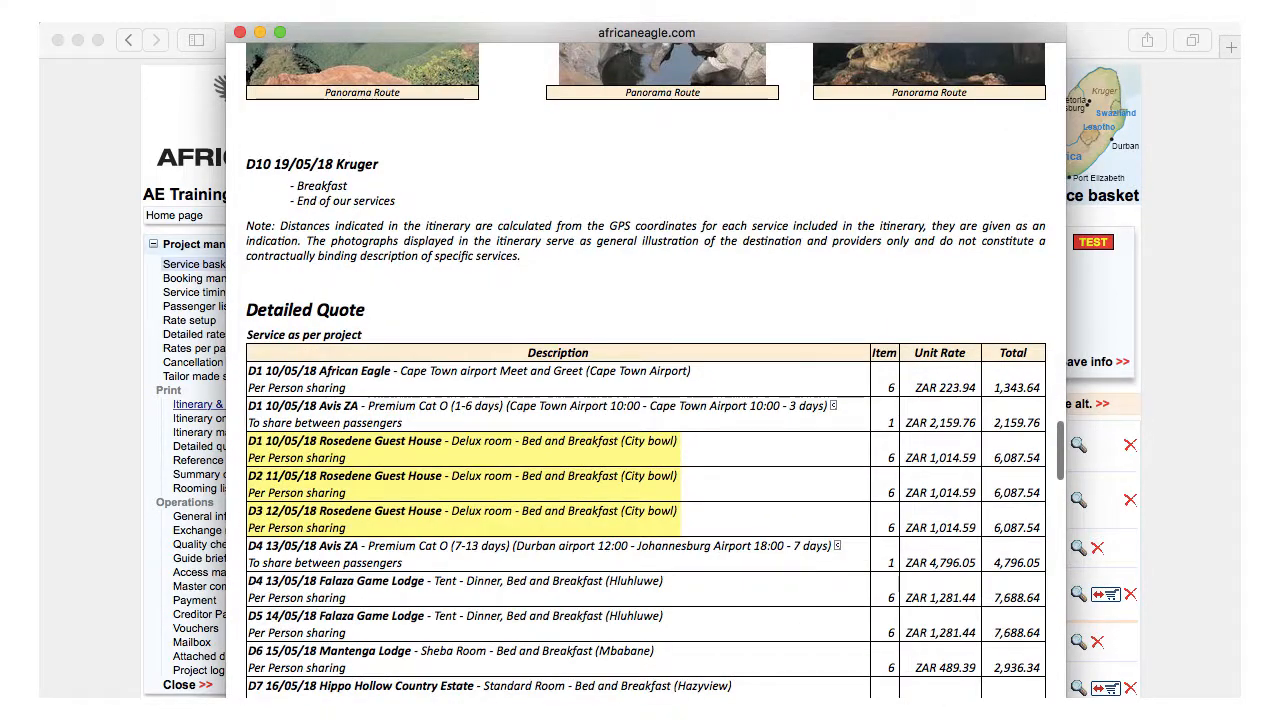